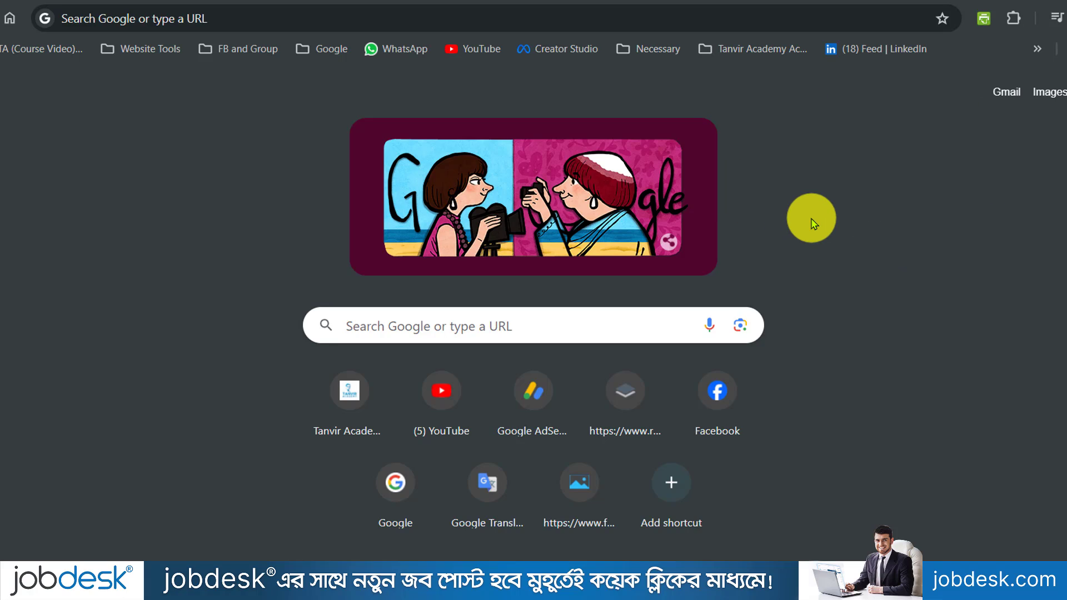
pyautogui.click(230, 19)
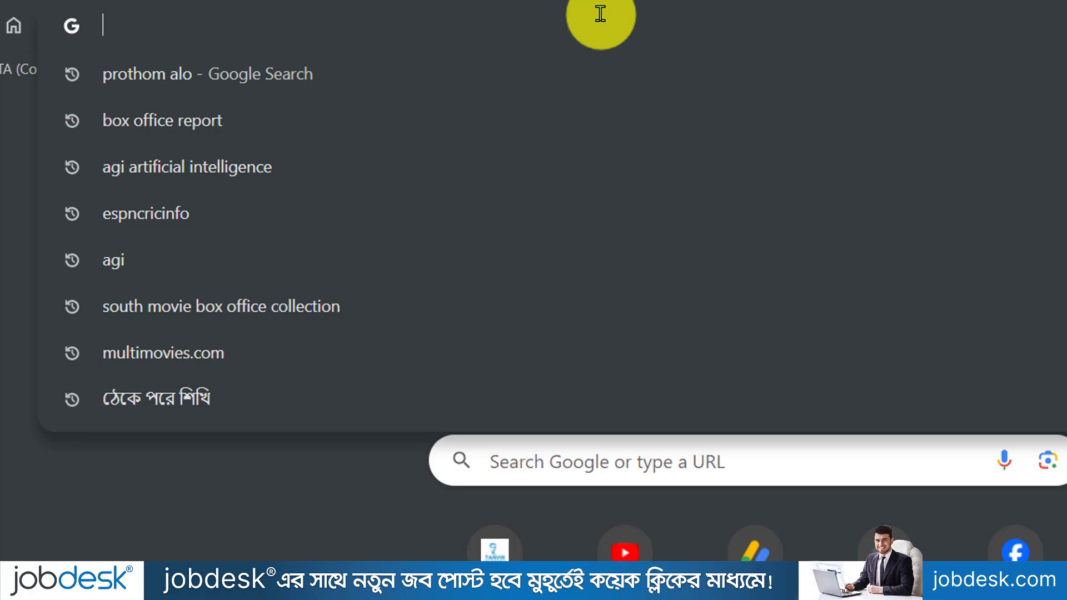
pyautogui.write('www')
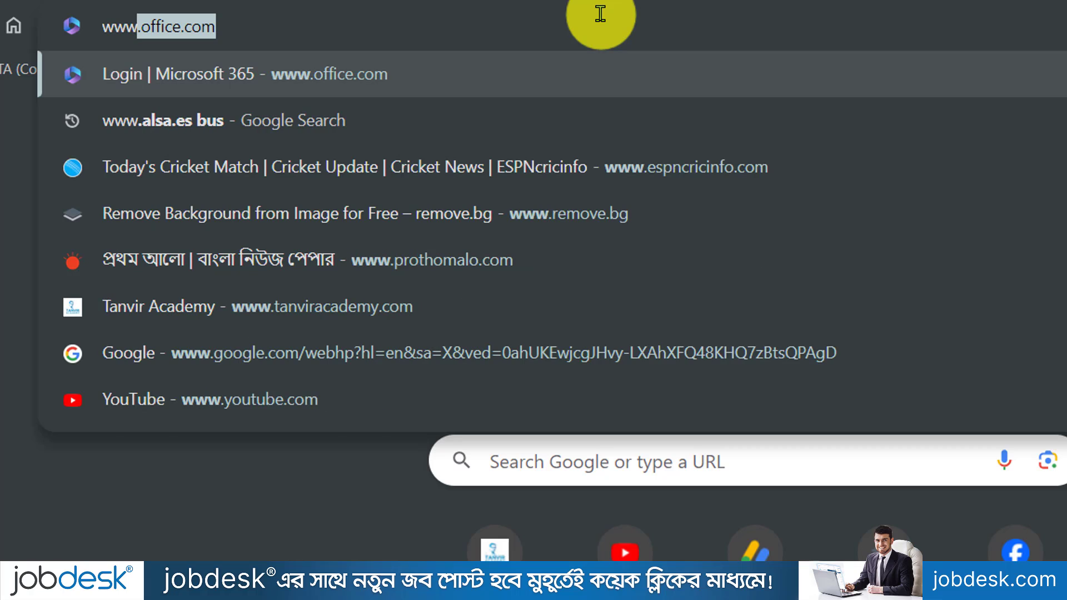
pyautogui.write('.offi')
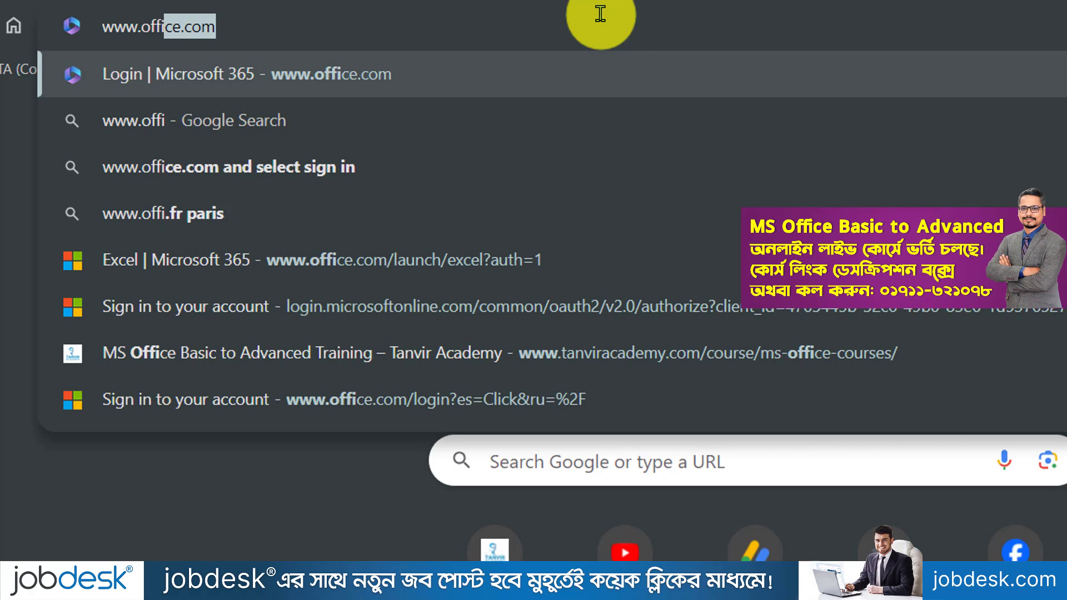
pyautogui.write('ce.com')
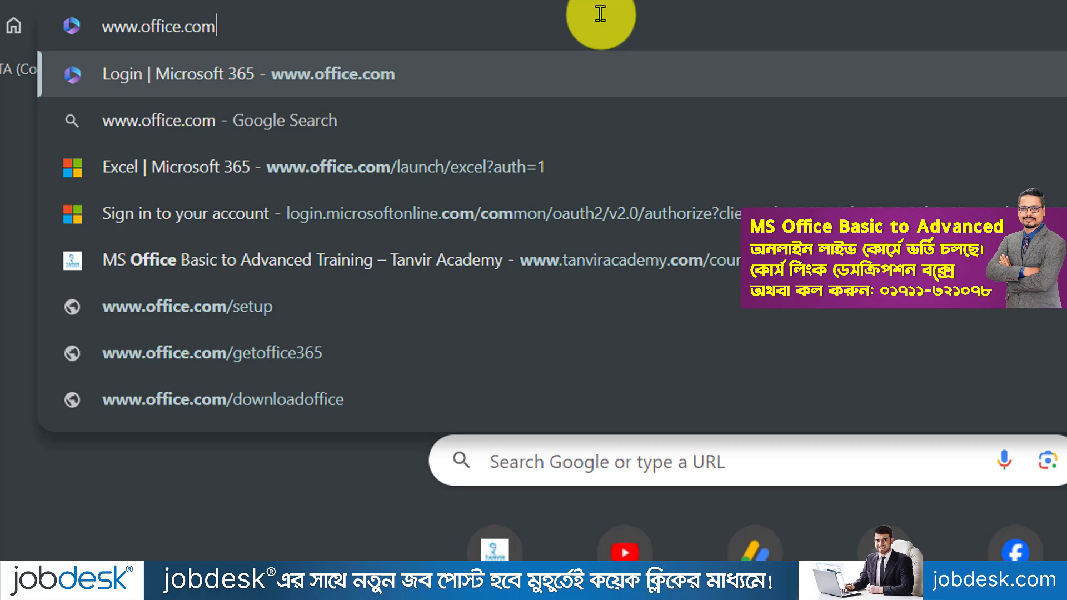
pyautogui.press('Return')
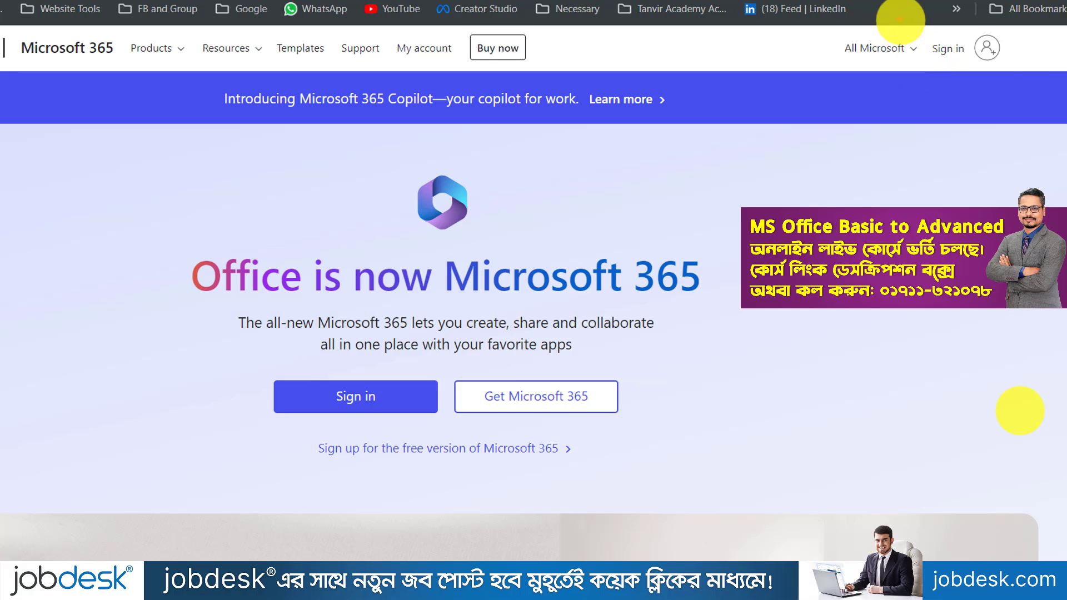
# Step: Drag across areas of the office.com page and cancel with Escape to reach the empty sign-in form
pyautogui.moveTo(900, 20); pyautogui.dragTo(1026, 76)
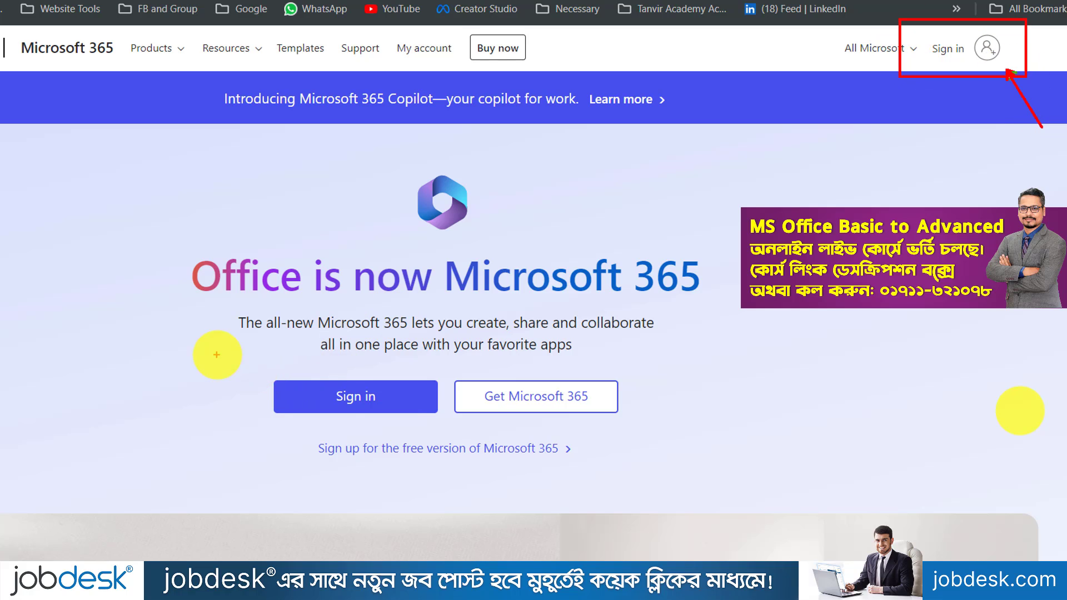
pyautogui.moveTo(218, 355)
pyautogui.mouseDown()
pyautogui.moveTo(443, 414)
pyautogui.moveTo(509, 498)
pyautogui.mouseUp()
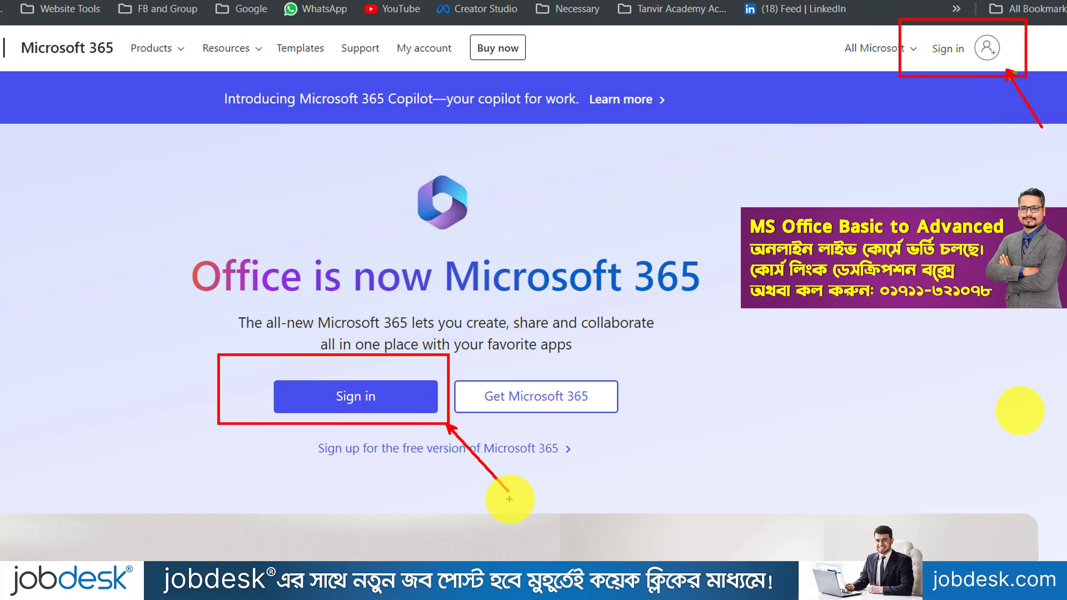
pyautogui.press('Escape')
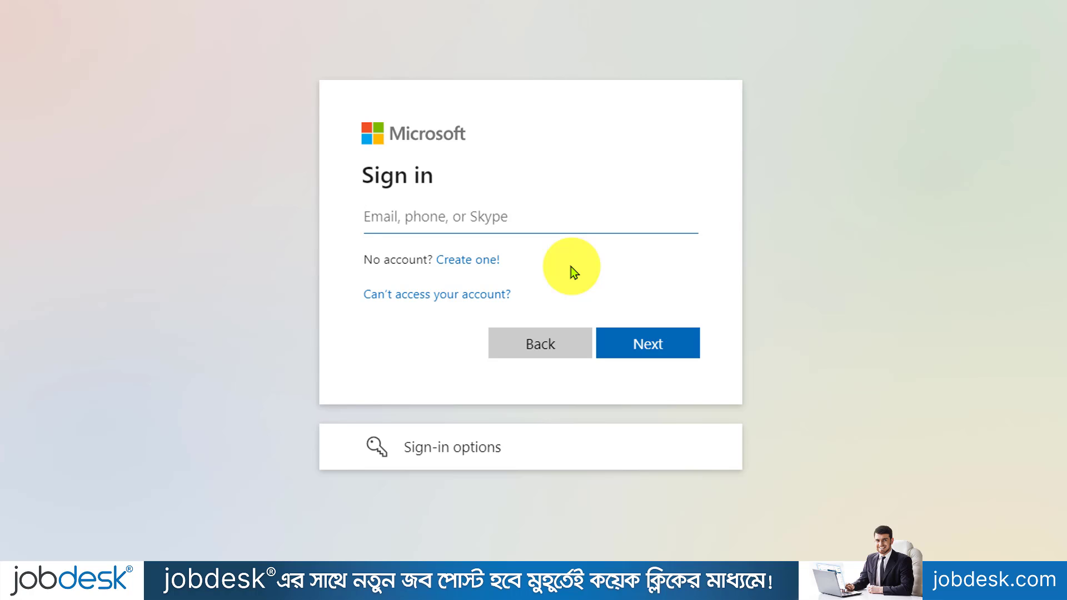
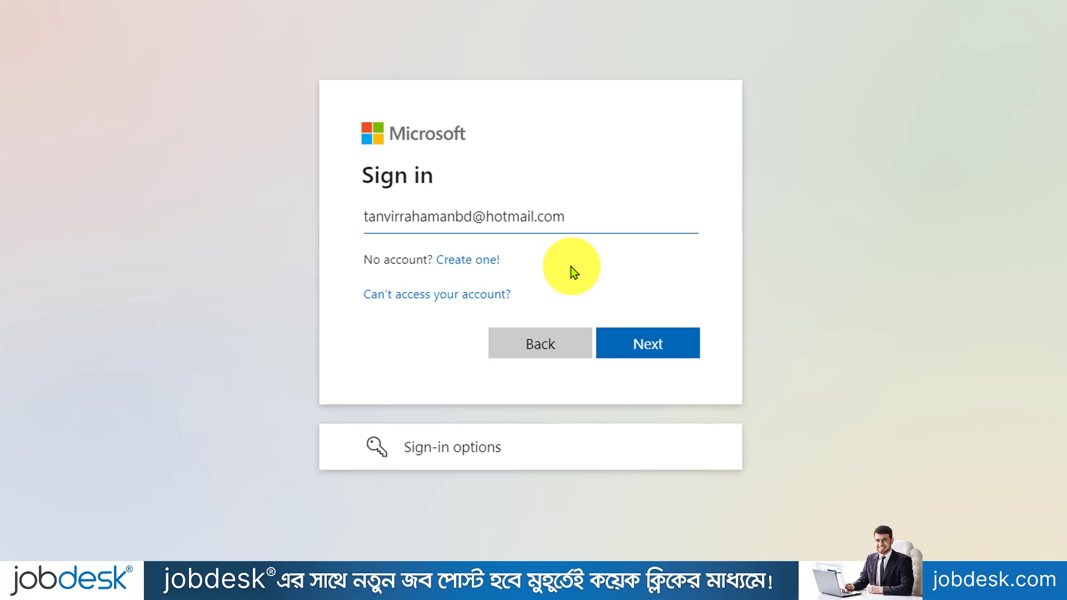
# Step: Sign in with the account e-mail and password, answering No to staying signed in
pyautogui.click(645, 347)
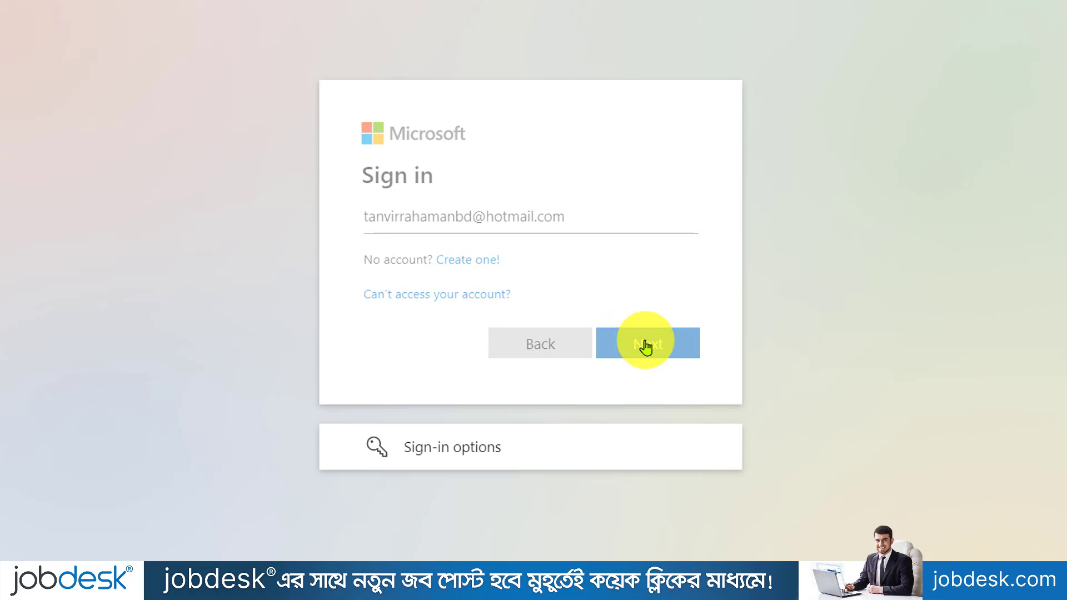
pyautogui.write('•••••••')
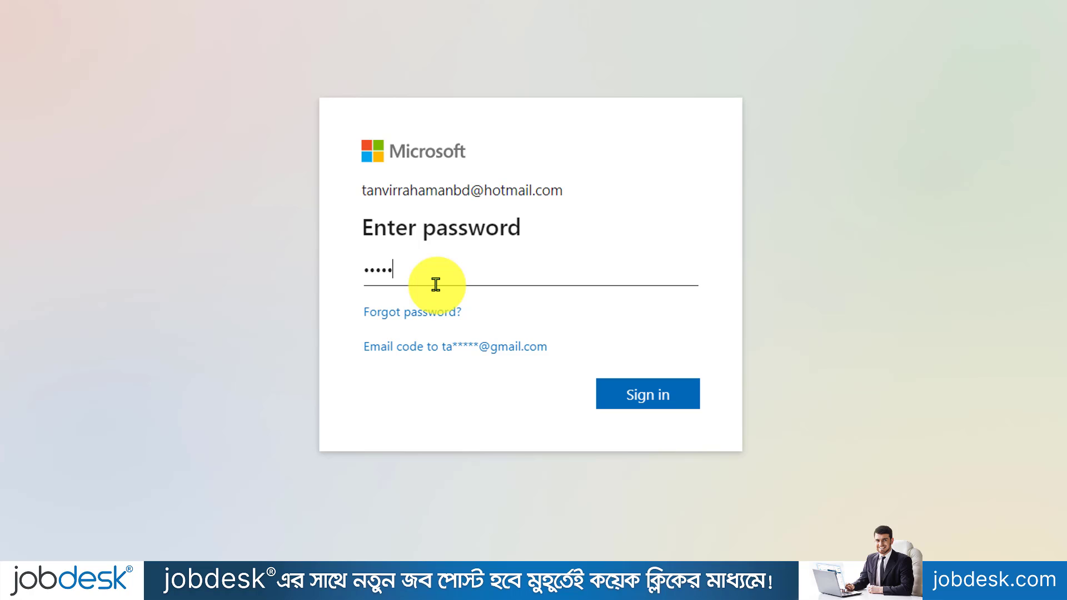
pyautogui.write('••••')
pyautogui.click(624, 394)
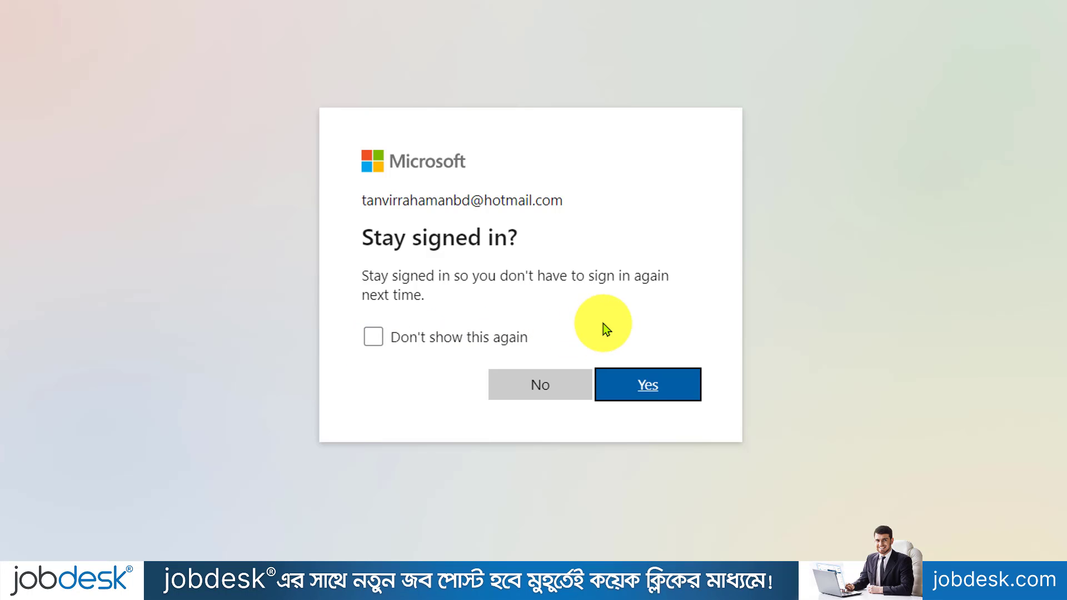
pyautogui.click(556, 386)
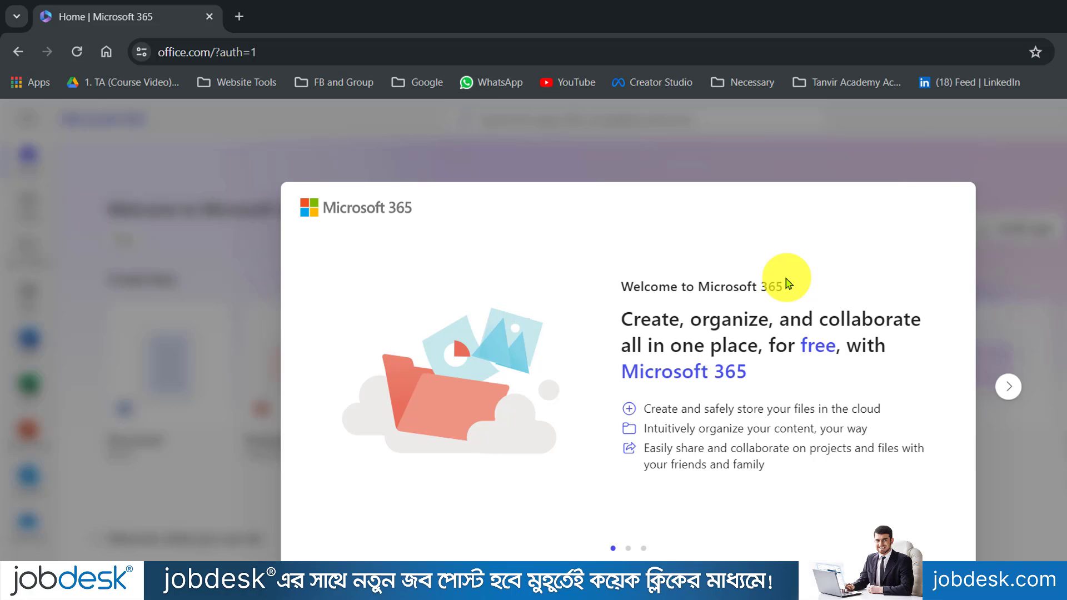
# Step: Step through the three welcome slides and the tour (content, apps, upload) until both are dismissed
pyautogui.click(1010, 389)
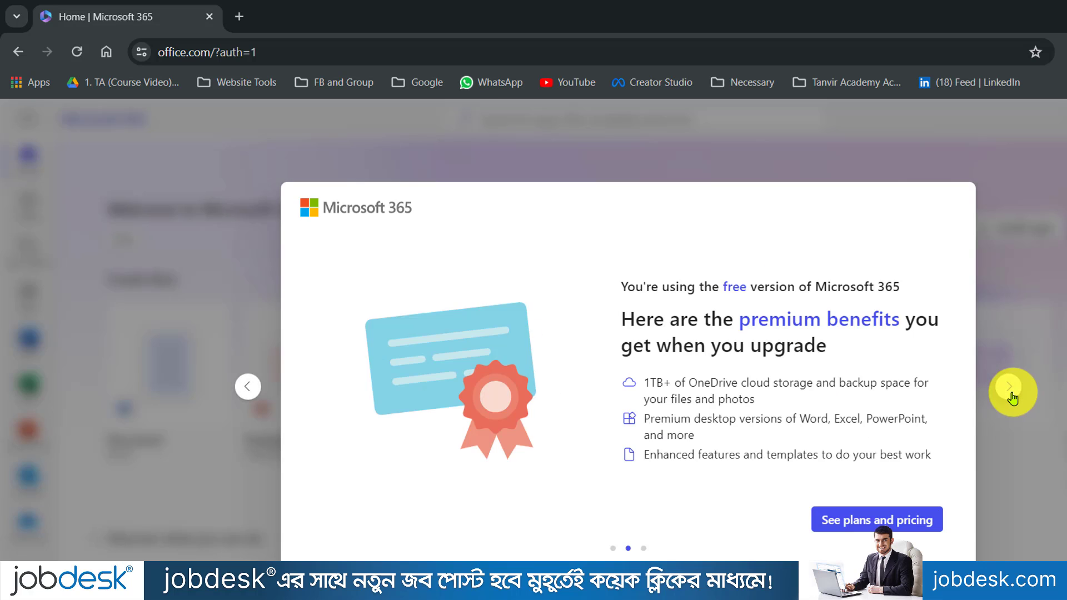
pyautogui.click(1010, 391)
pyautogui.click(1011, 393)
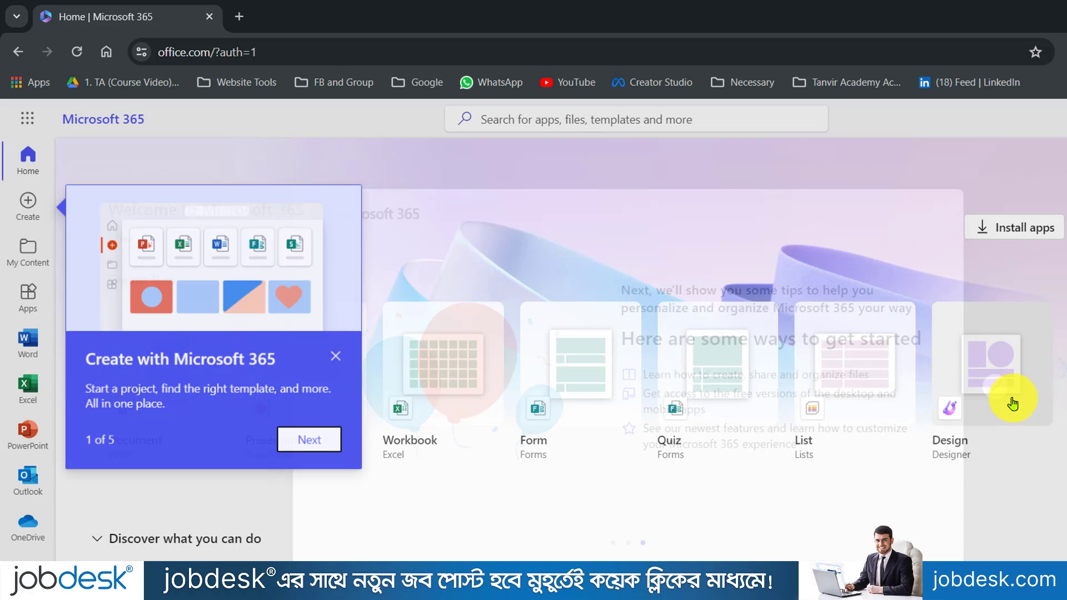
pyautogui.click(323, 441)
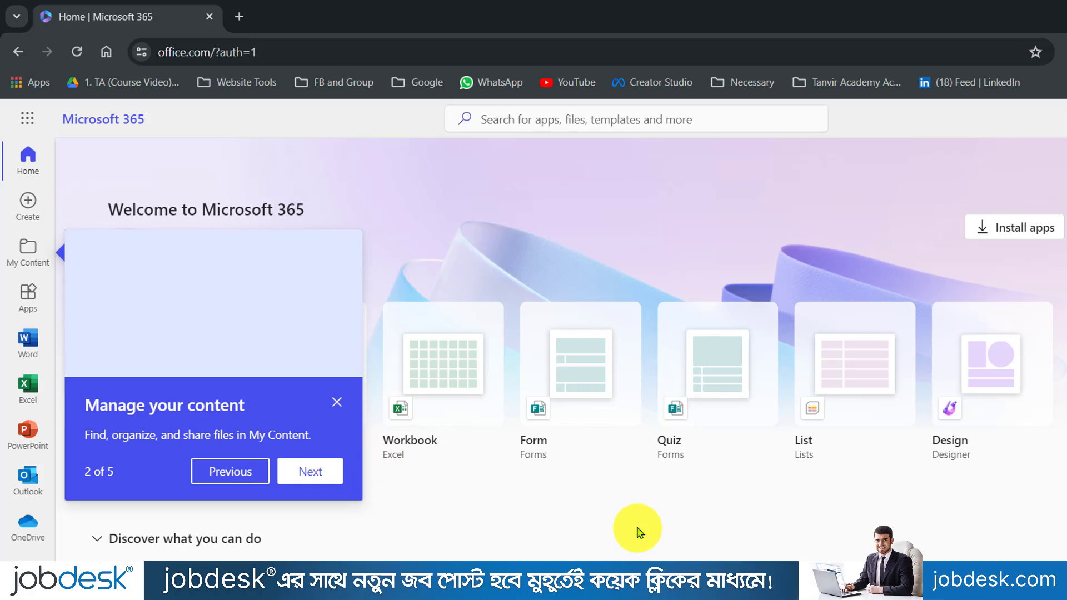
pyautogui.click(316, 474)
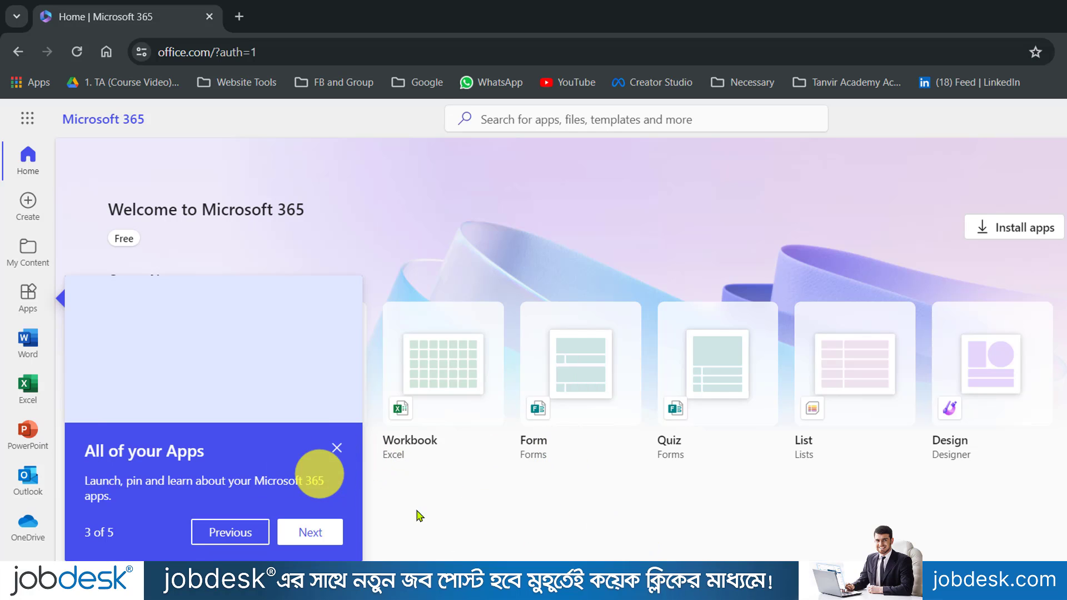
pyautogui.click(314, 548)
pyautogui.click(952, 363)
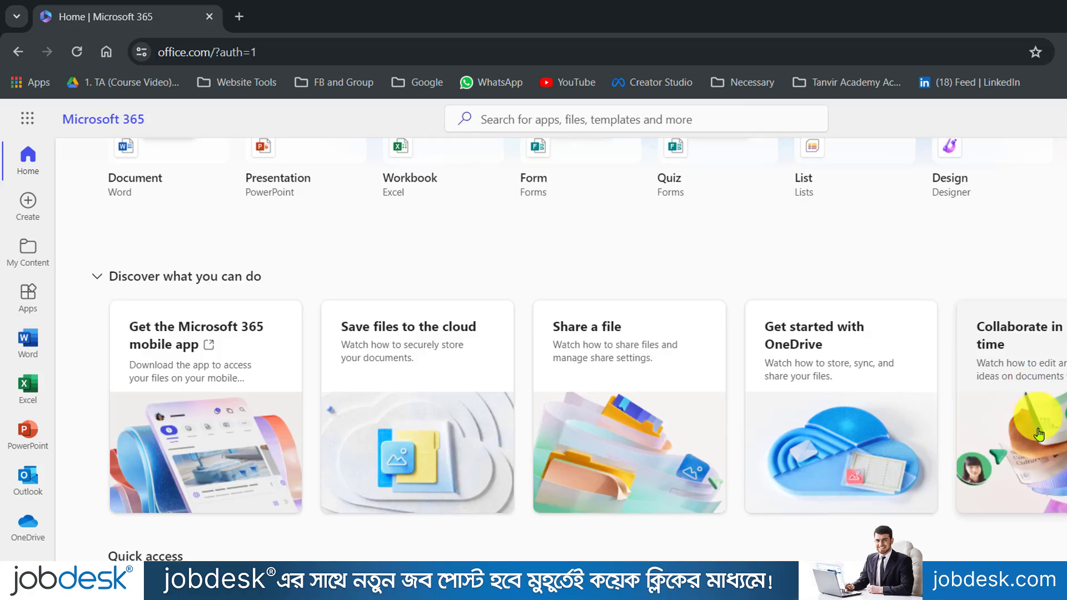
pyautogui.click(1066, 505)
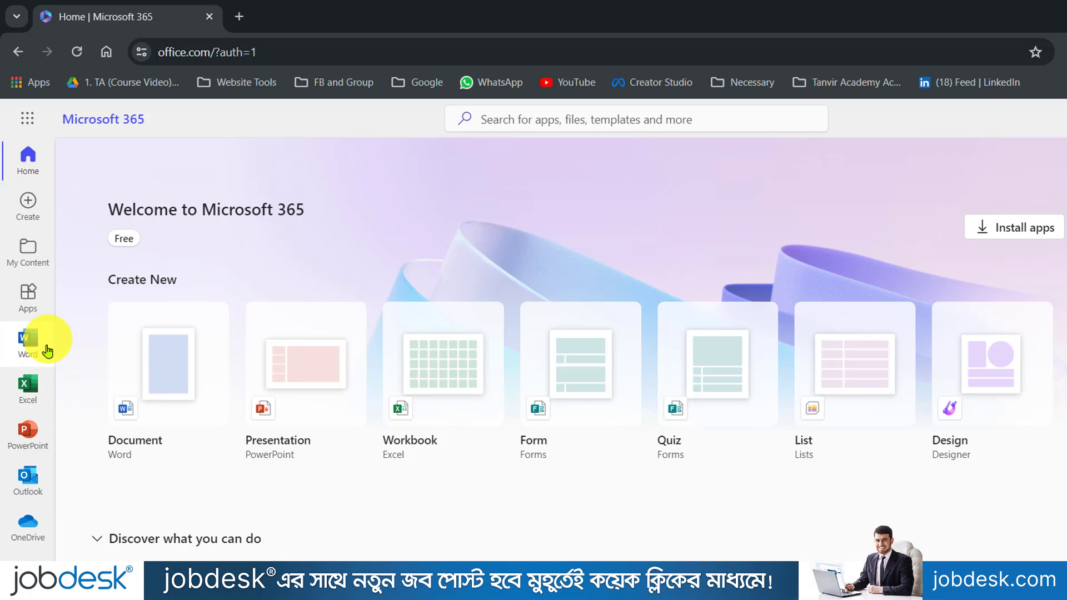
# Step: Create a blank workbook named Book from the Excel start page
pyautogui.click(32, 389)
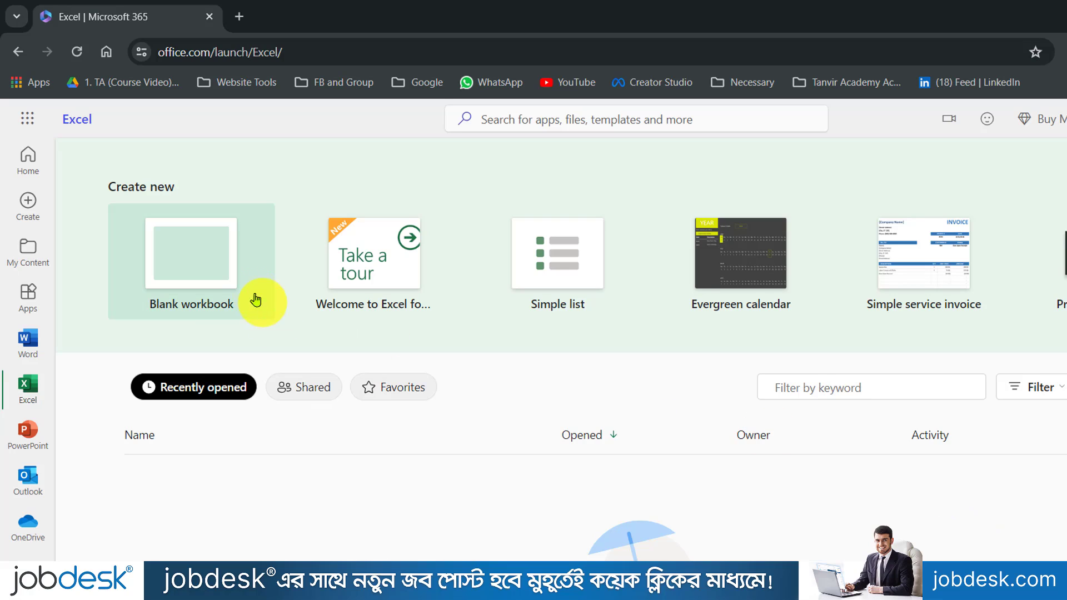
pyautogui.click(210, 266)
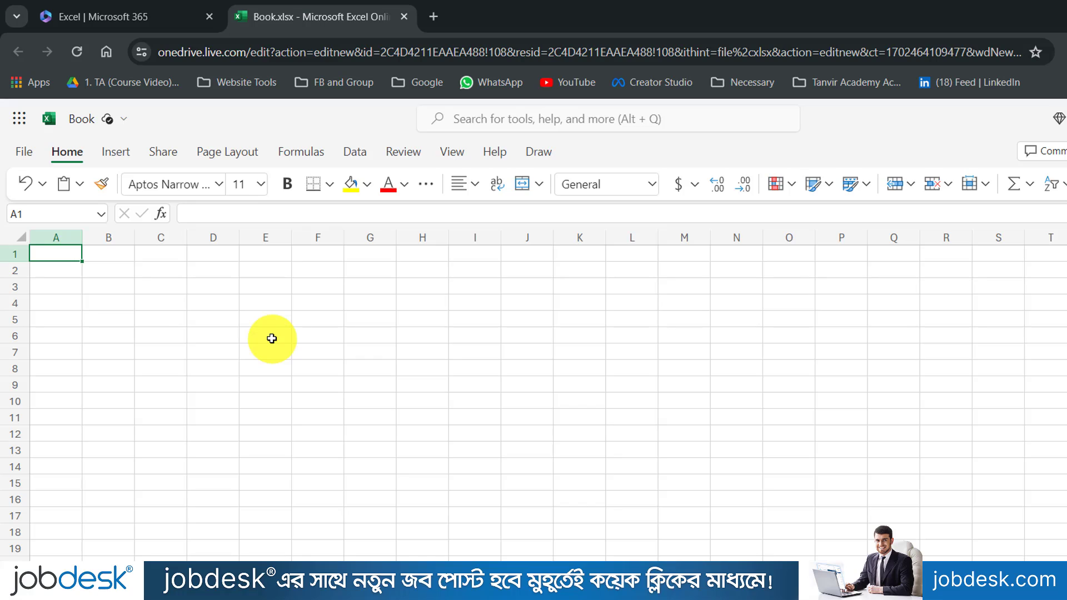
# Step: Try and discard FILTER, SORTBY and XLOOKUP entries in A1, select C8, then return to the Excel start tab
pyautogui.write('=fil')
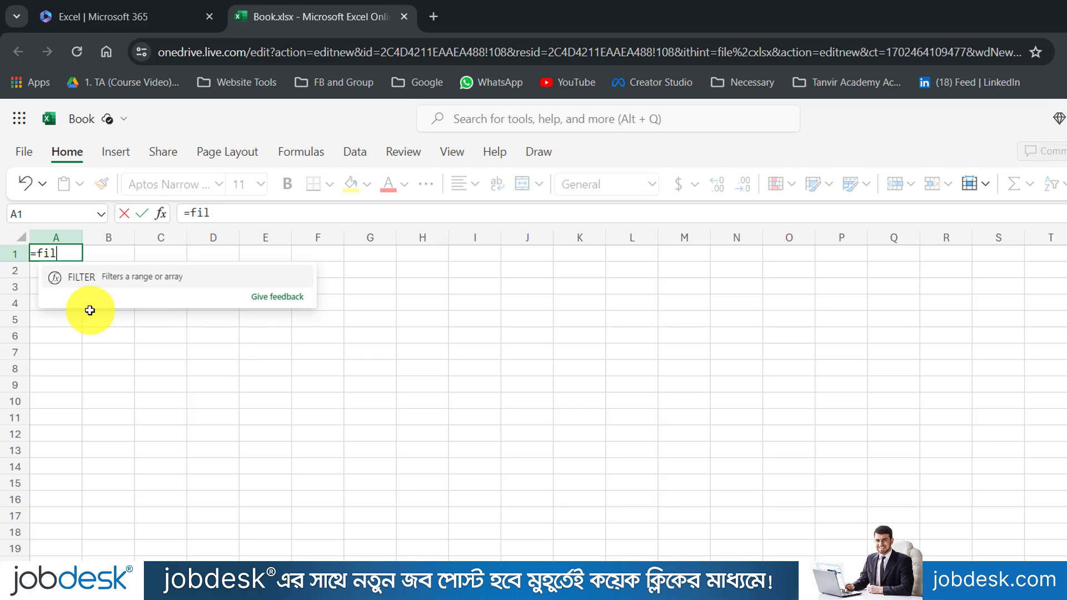
pyautogui.press('BackSpace')
pyautogui.press('BackSpace')
pyautogui.press('BackSpace')
pyautogui.press('BackSpace')
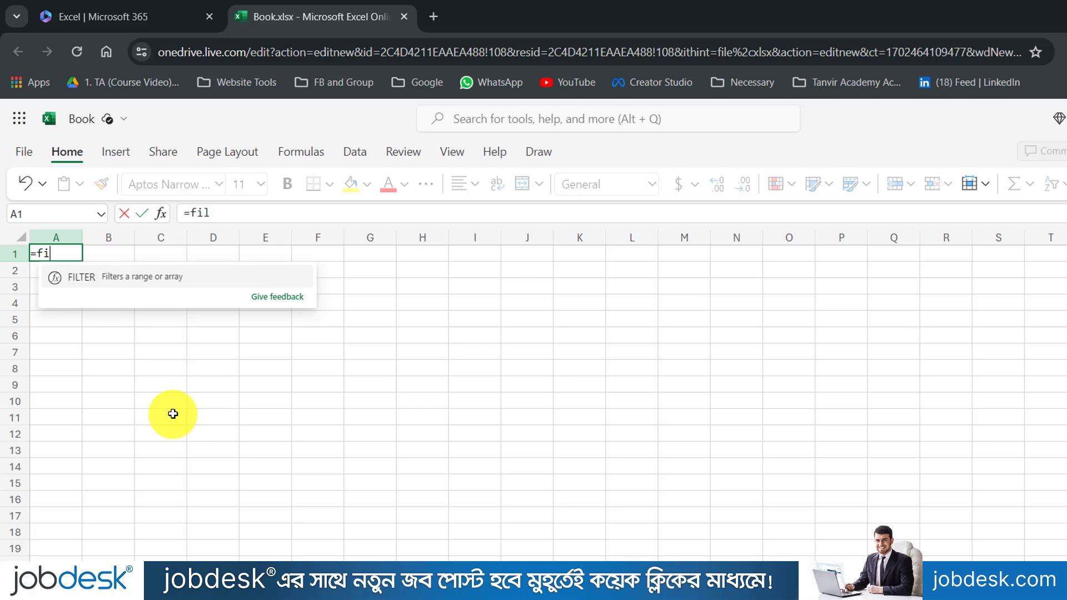
pyautogui.write('=')
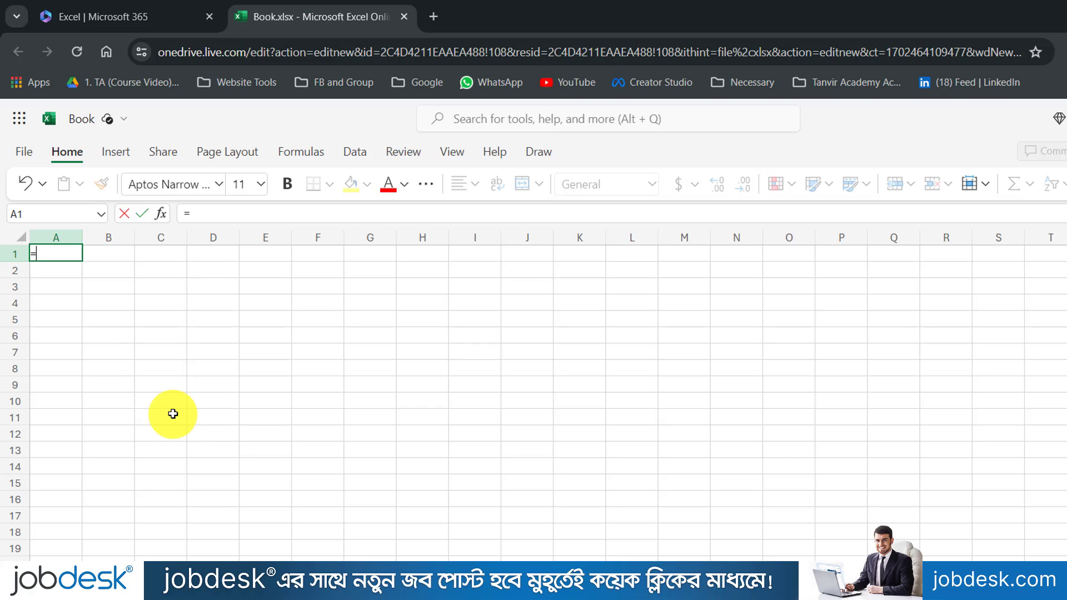
pyautogui.write('sortb')
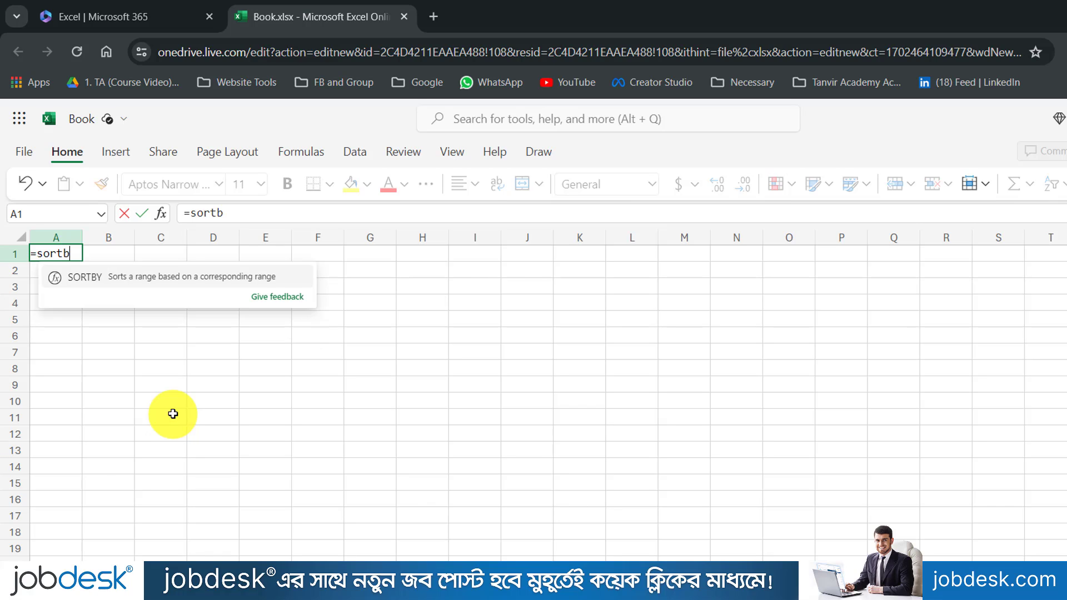
pyautogui.press('BackSpace')
pyautogui.press('BackSpace')
pyautogui.press('BackSpace')
pyautogui.press('BackSpace')
pyautogui.press('BackSpace')
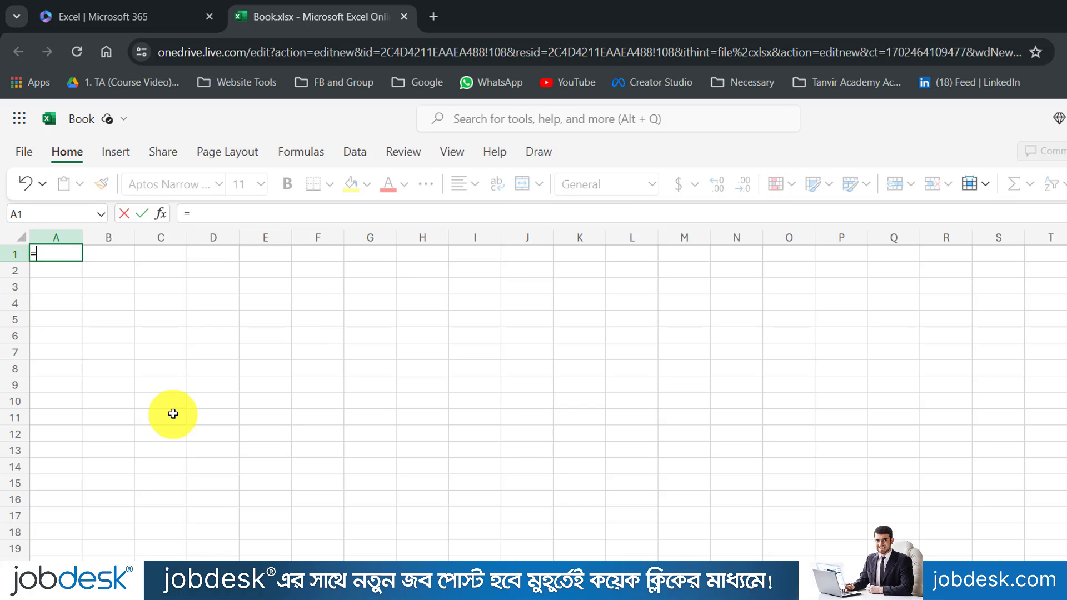
pyautogui.write('xlo')
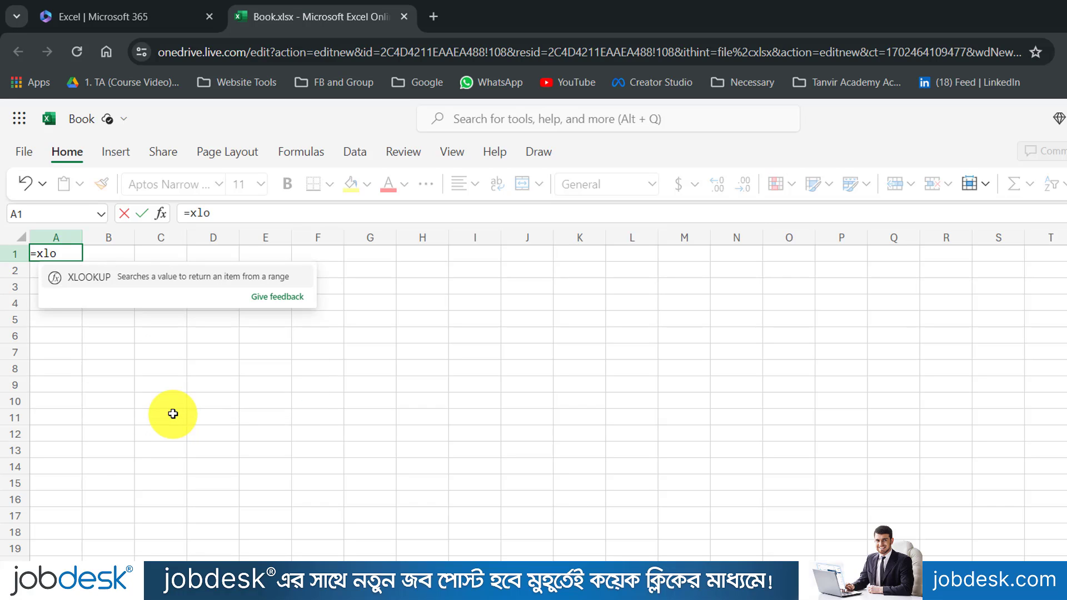
pyautogui.press('Escape')
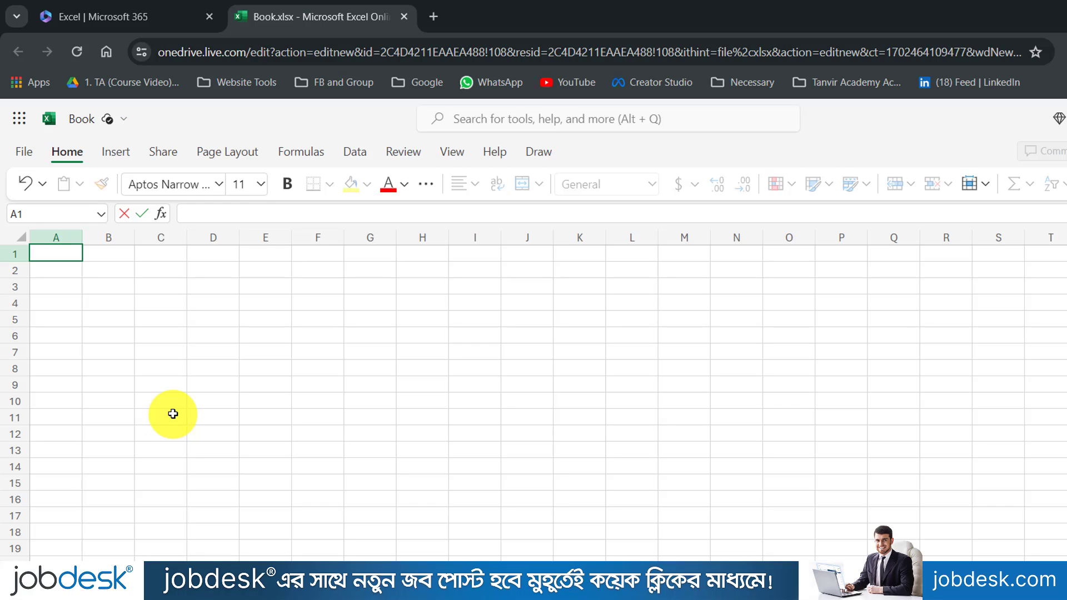
pyautogui.click(163, 362)
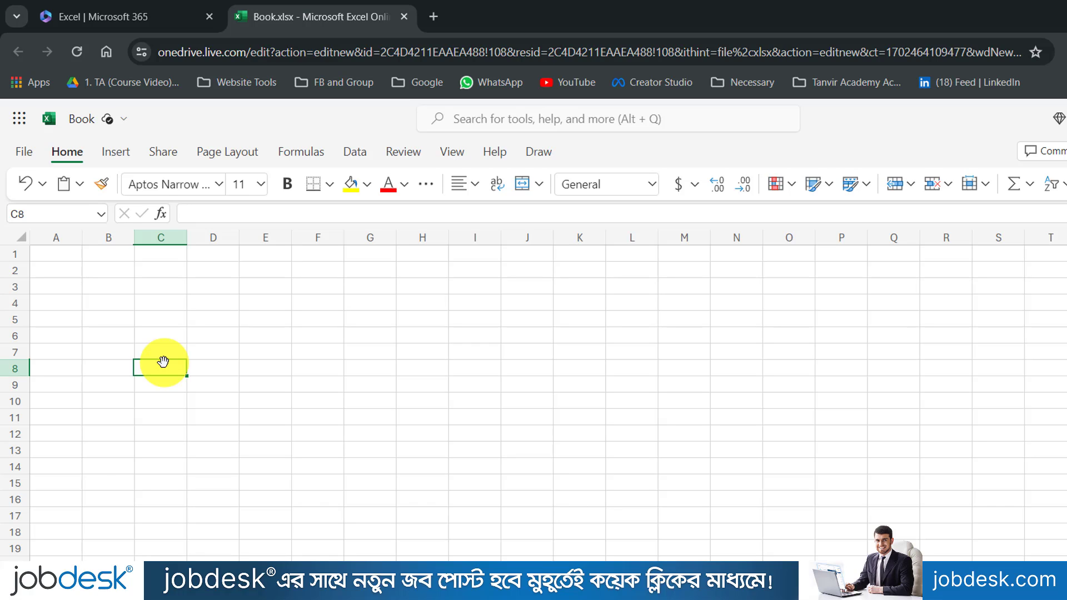
pyautogui.click(108, 13)
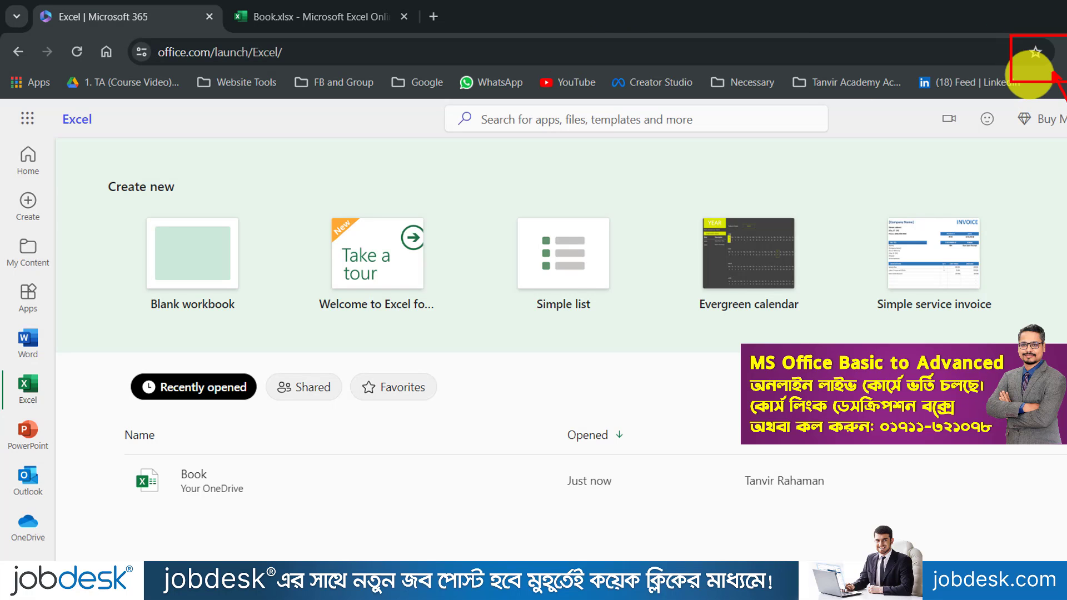
# Step: Save the Excel | Microsoft 365 start page as a bookmark in the Necessary folder
pyautogui.click(1034, 53)
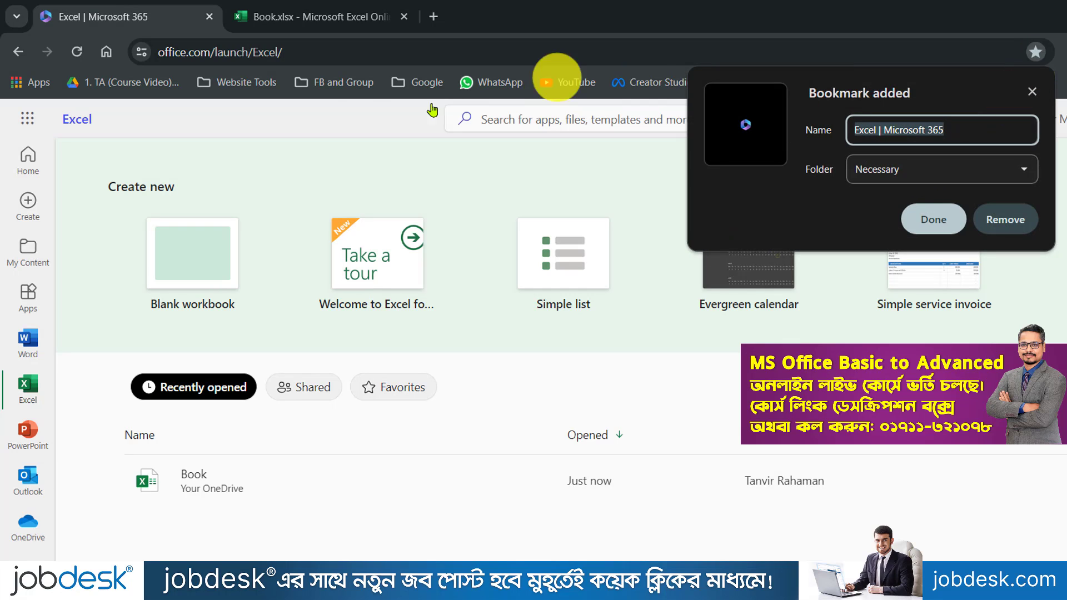
pyautogui.click(933, 220)
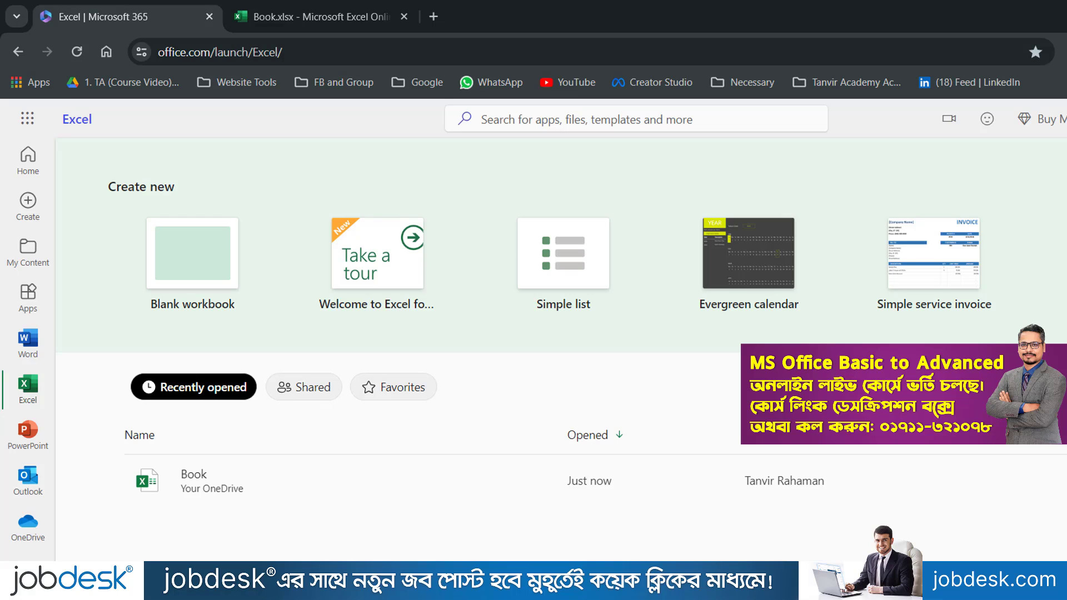
# Step: Create a blank Word document named Document from the Word start page
pyautogui.click(29, 352)
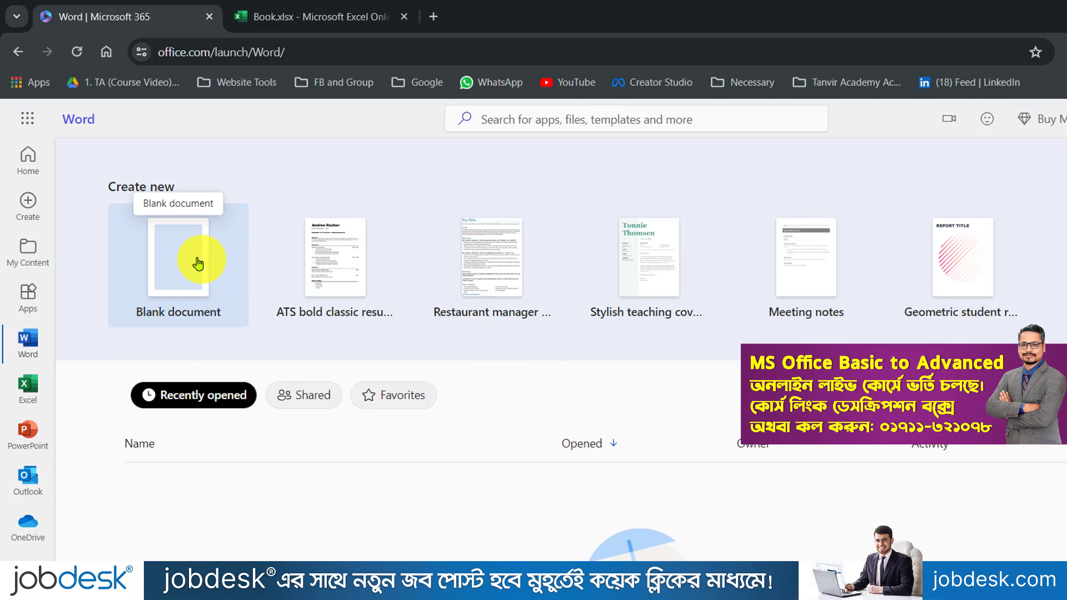
pyautogui.click(198, 263)
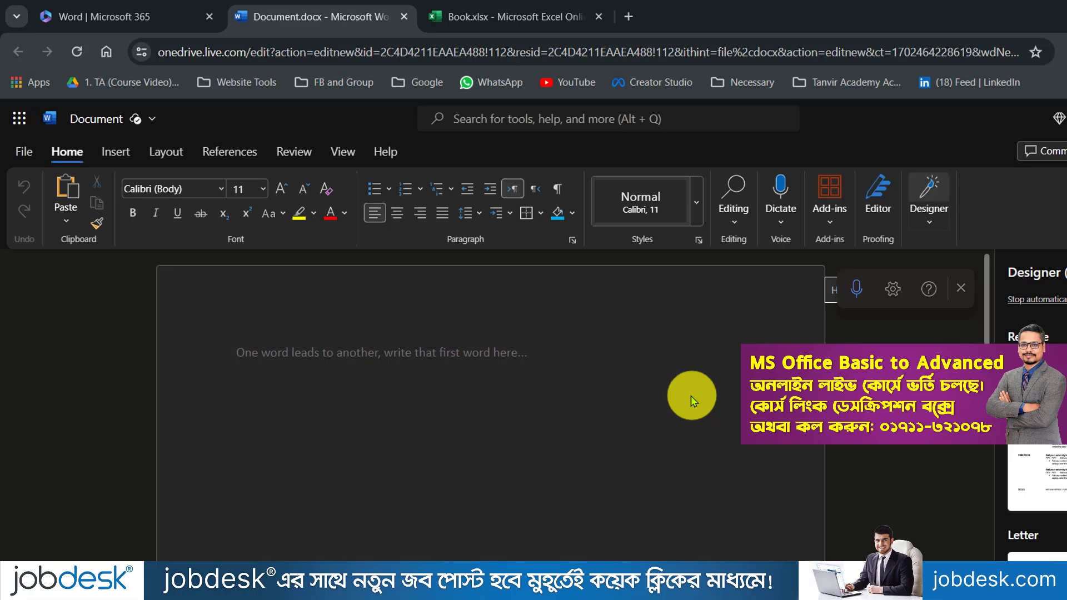
# Step: Select cell H5 in the Book workbook, then go back to the Word start page tab
pyautogui.click(512, 15)
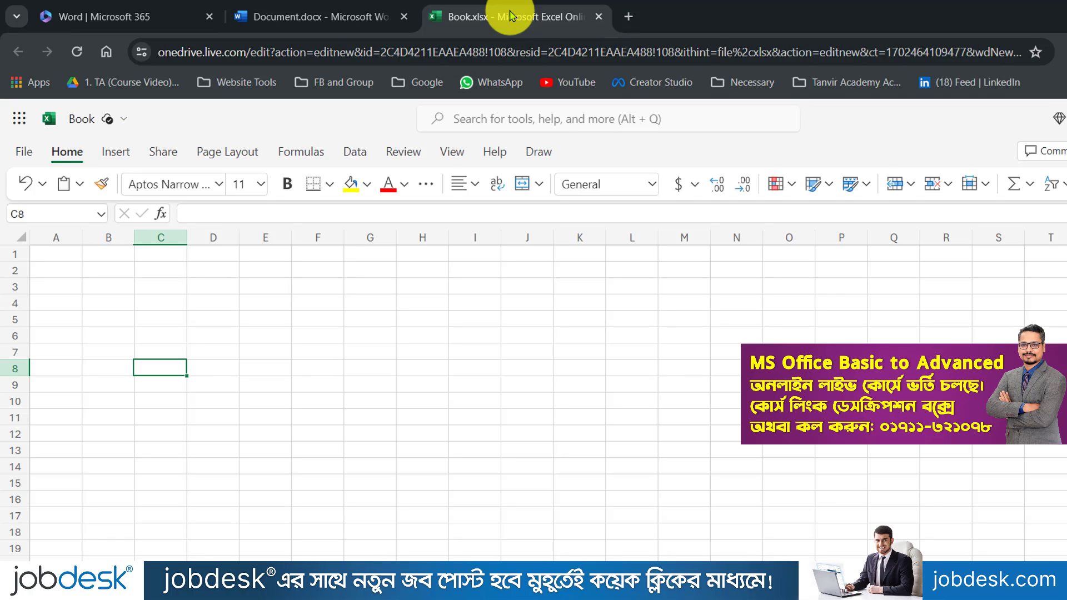
pyautogui.click(440, 318)
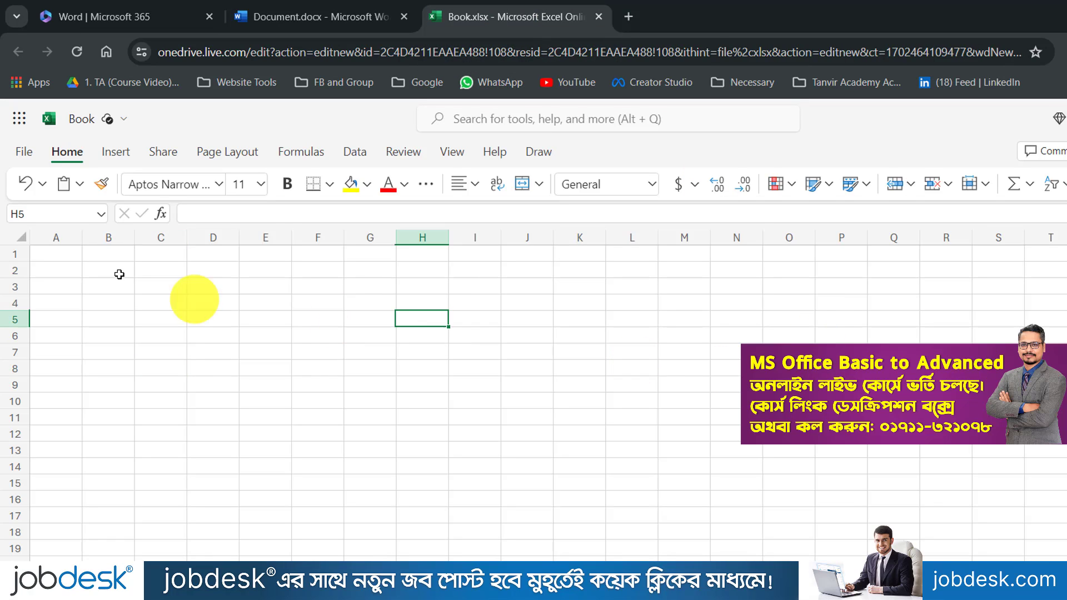
pyautogui.click(106, 22)
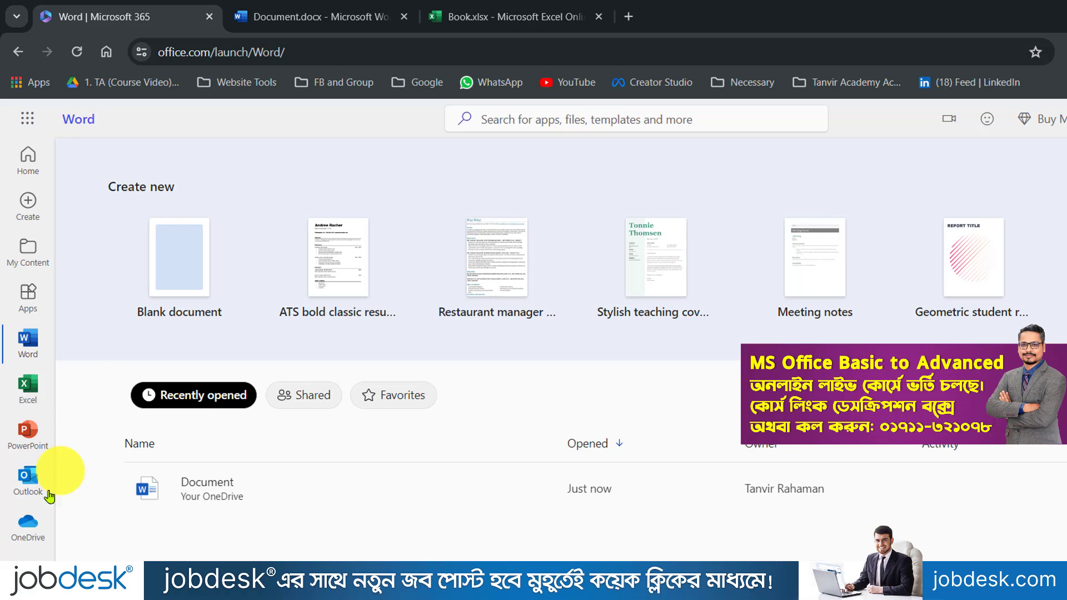